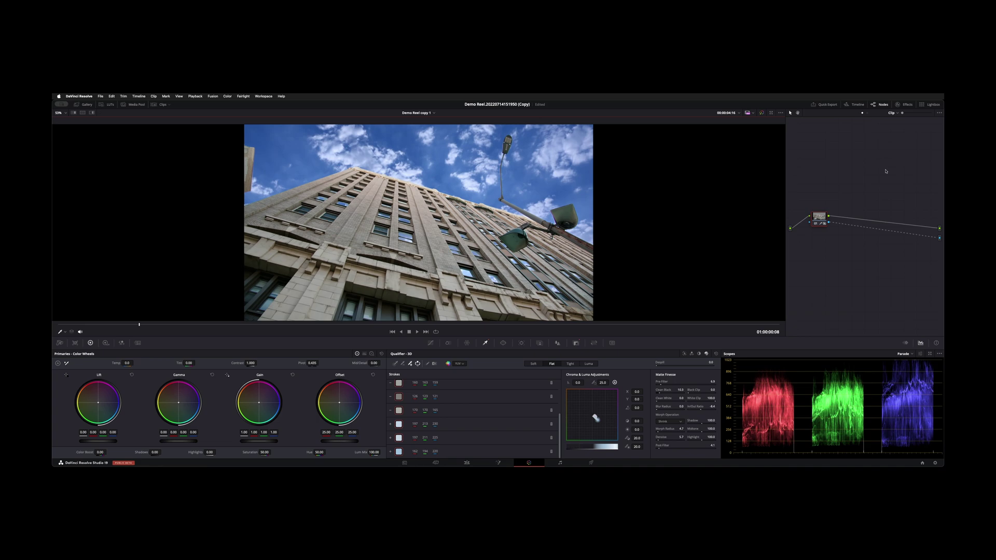
# On the Edit page, toggle the building clip and play to confirm the cloudy sky plate underneath.
pyautogui.click(466, 463)
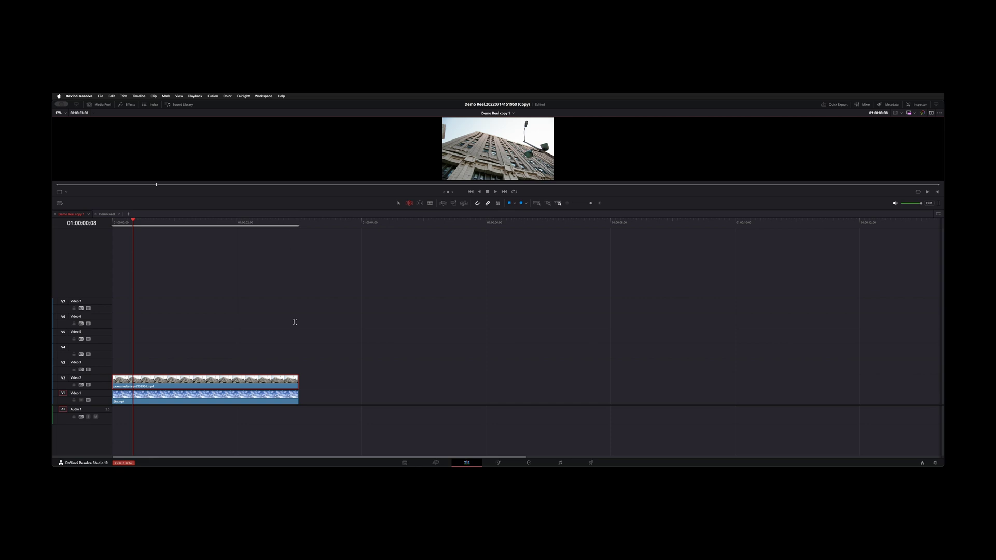
pyautogui.press('d')
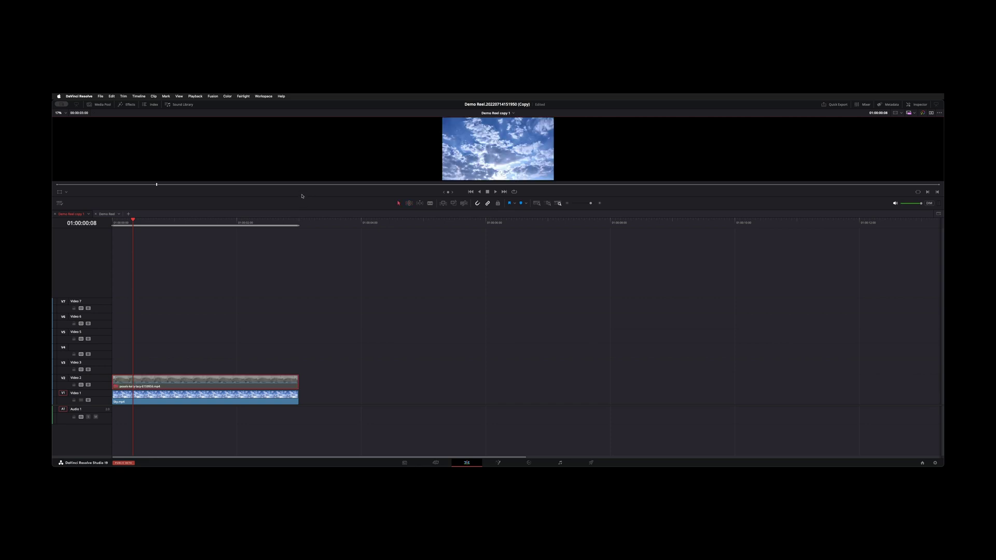
pyautogui.moveTo(302, 197); pyautogui.dragTo(306, 319)
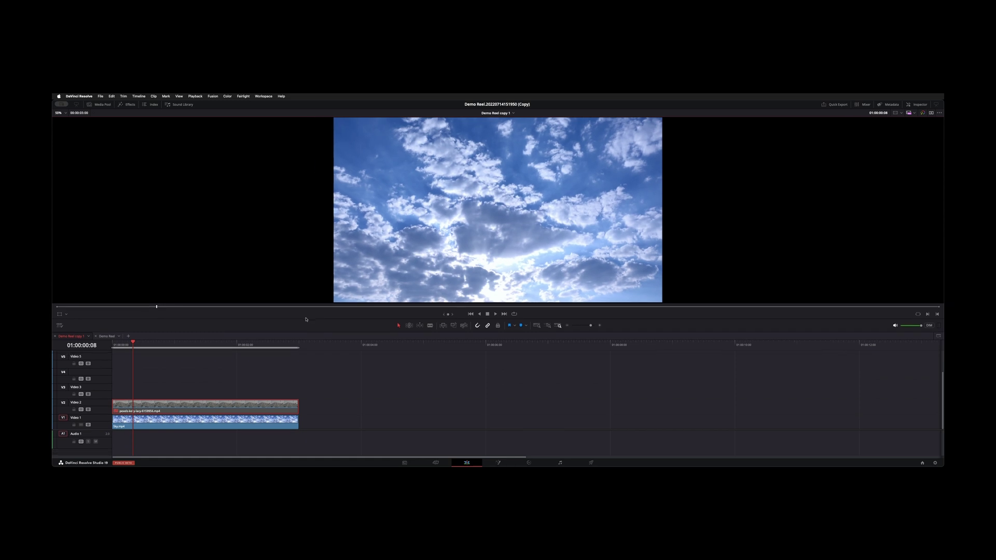
pyautogui.press('d')
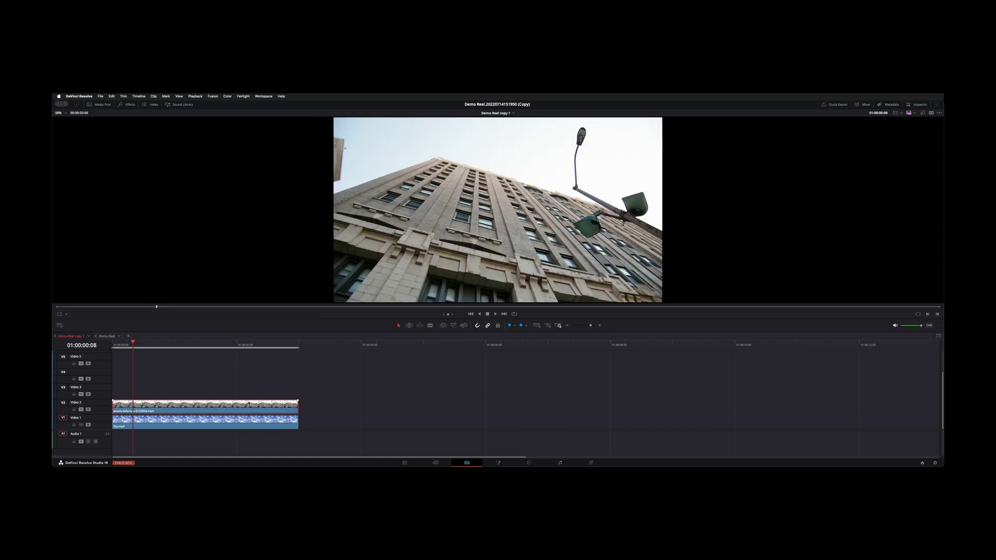
pyautogui.press('space')
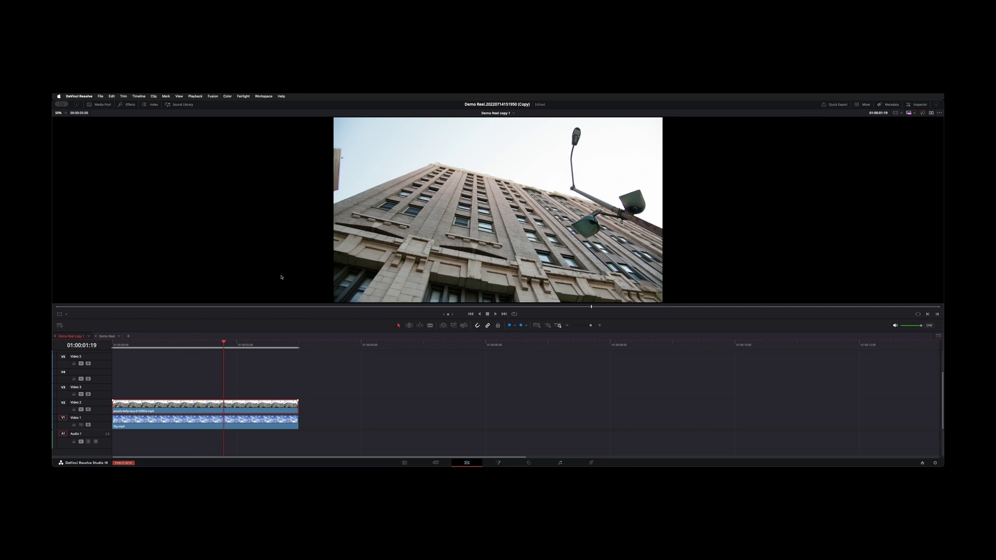
pyautogui.press('space')
pyautogui.hotkey('shift', '6')
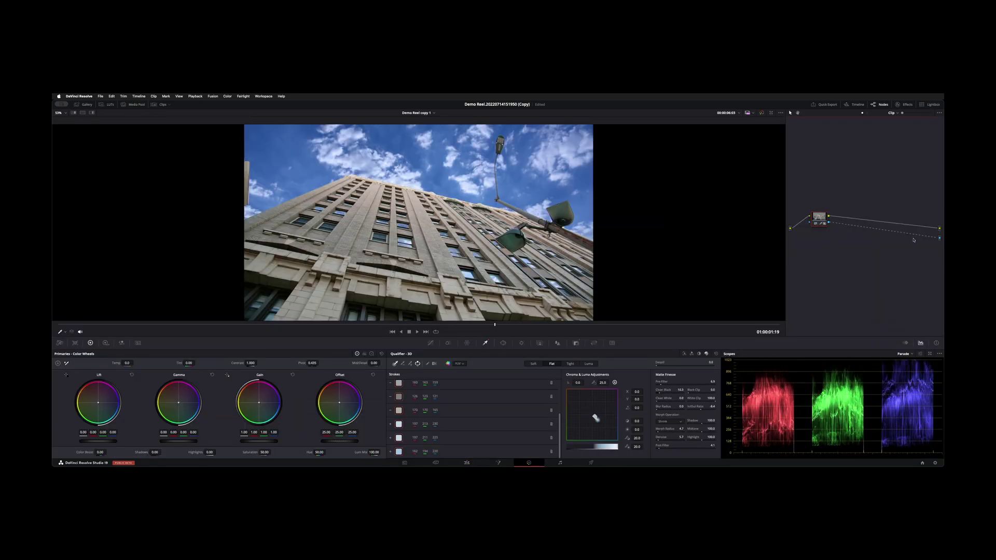
# Add an Alpha Output to the node graph and connect the node's key to it.
pyautogui.rightClick(868, 248)
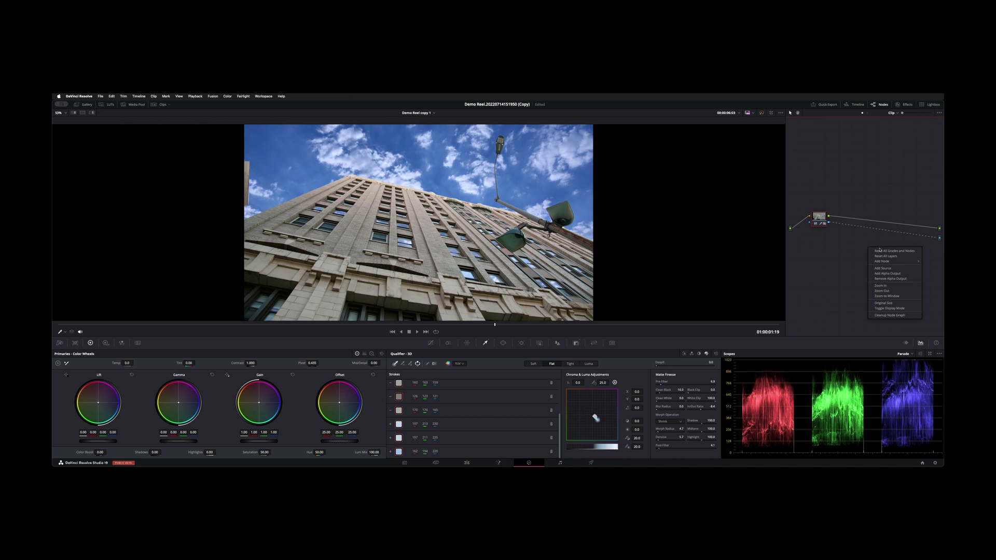
pyautogui.click(897, 274)
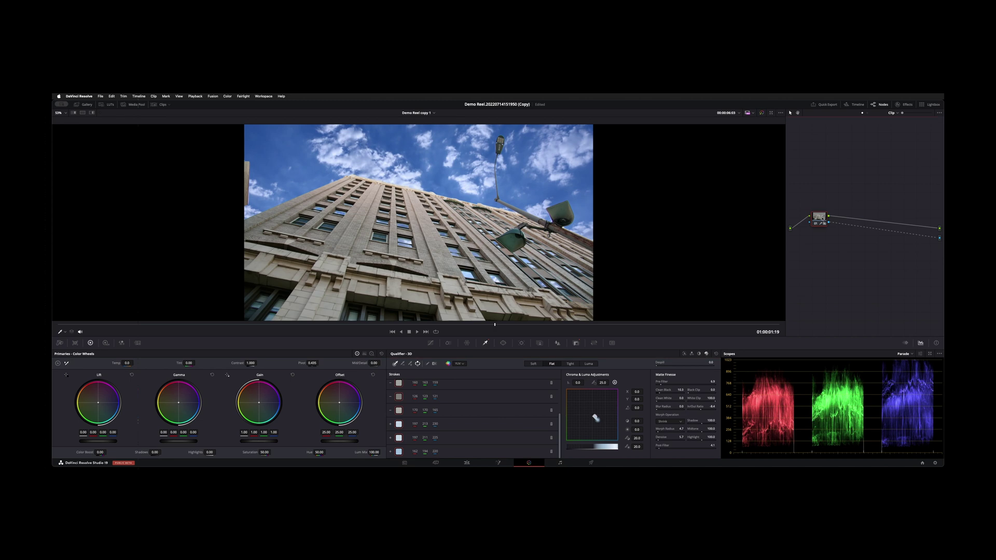
# Reset the qualifier, sample the white sky with one 3D stroke, and invert the key.
pyautogui.click(716, 353)
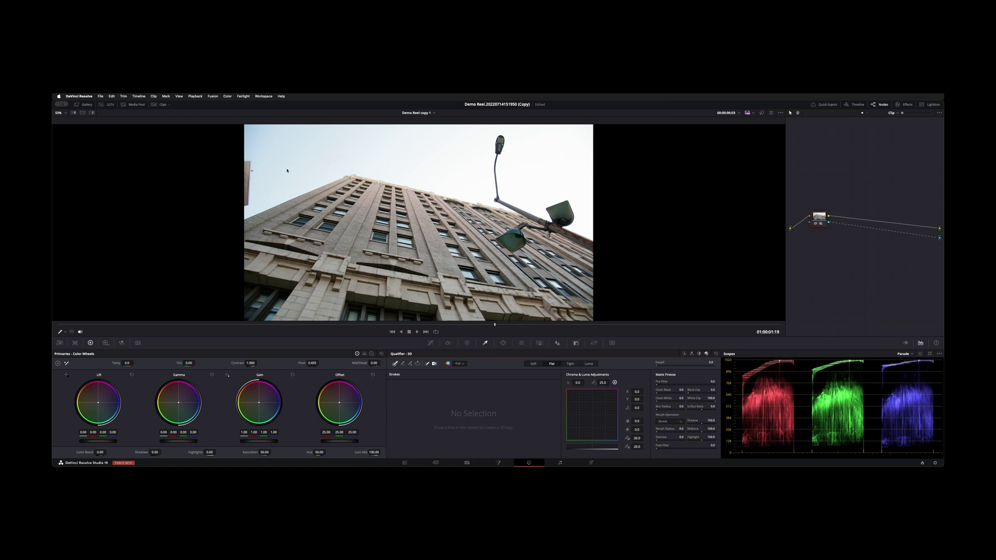
pyautogui.moveTo(252, 139)
pyautogui.mouseDown()
pyautogui.moveTo(458, 168)
pyautogui.moveTo(311, 145)
pyautogui.mouseUp()
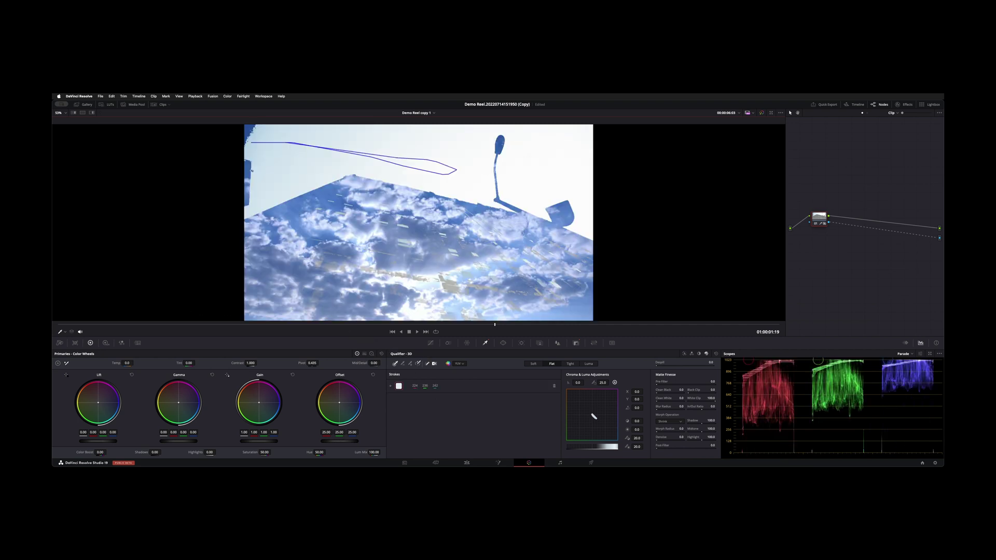
pyautogui.click(417, 364)
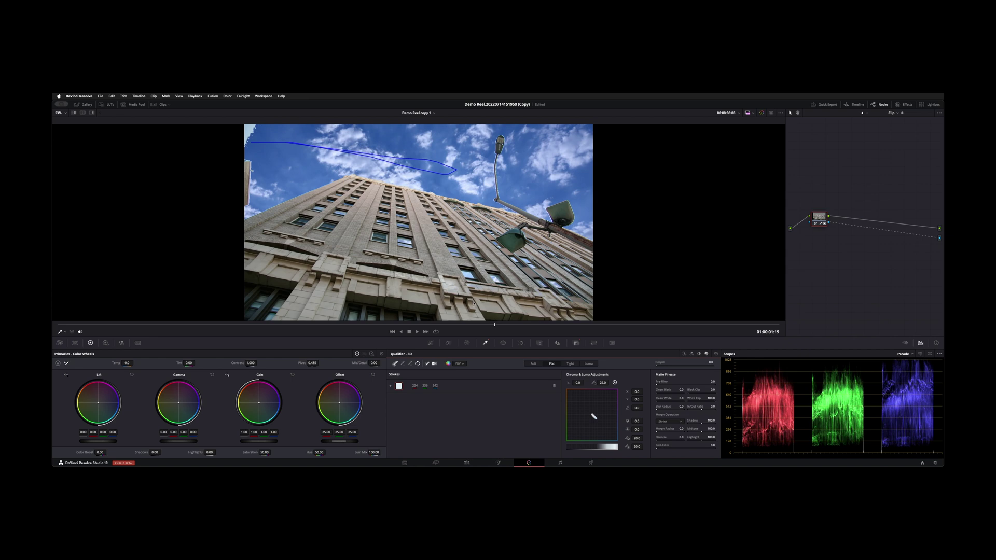
pyautogui.hotkey('shift', 'h')
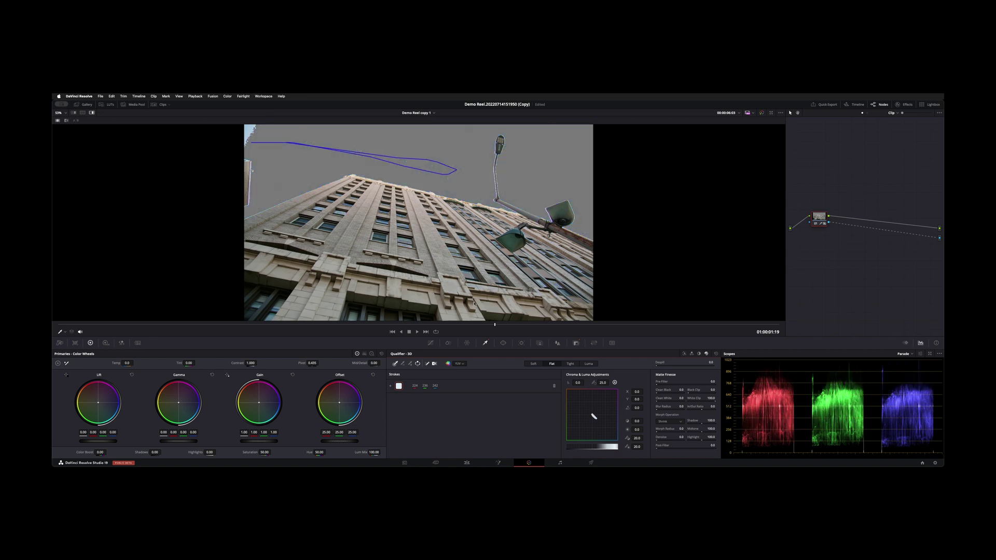
pyautogui.hotkey('shift', 'h')
pyautogui.hotkey('shift', 'h')
pyautogui.hotkey('shift', 'h')
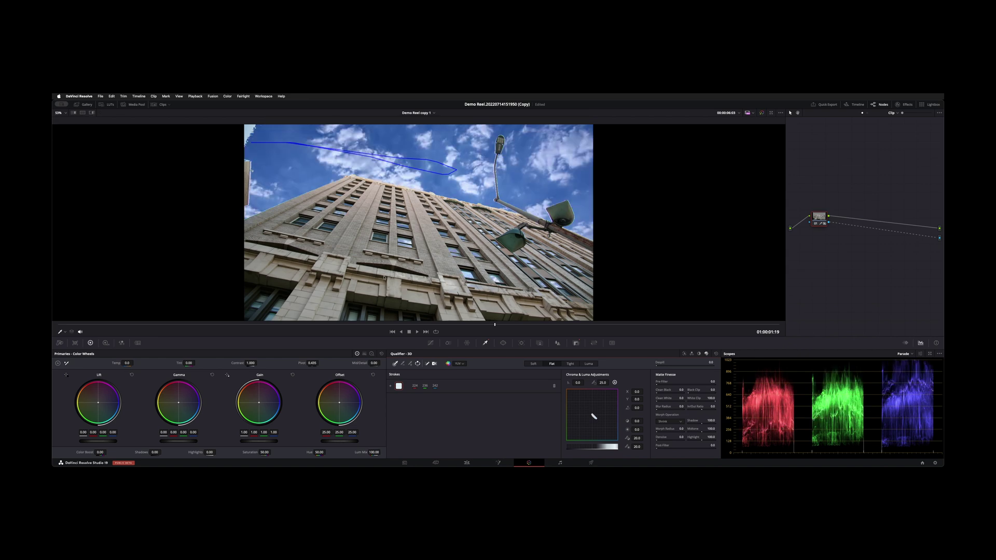
pyautogui.hotkey('shift', 'h')
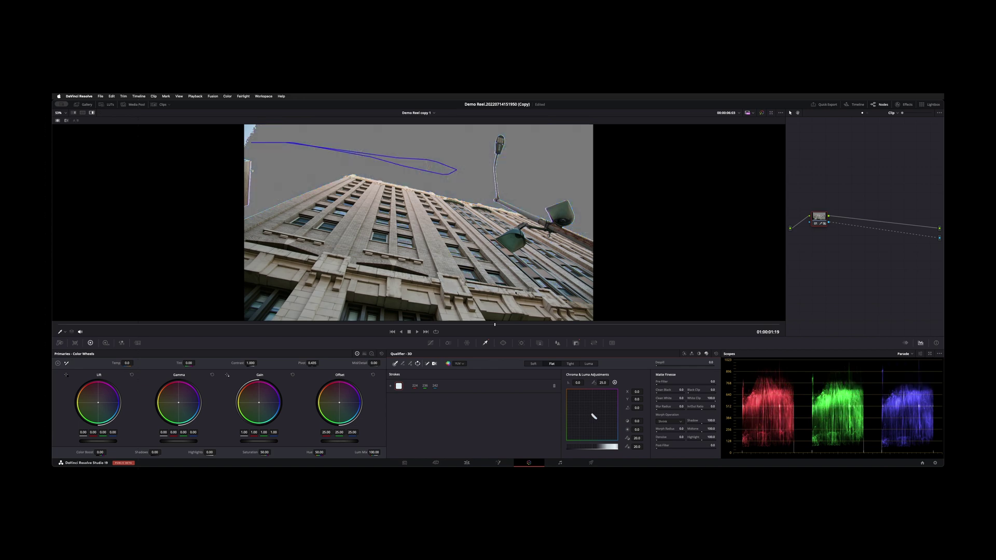
pyautogui.hotkey('shift', 'h')
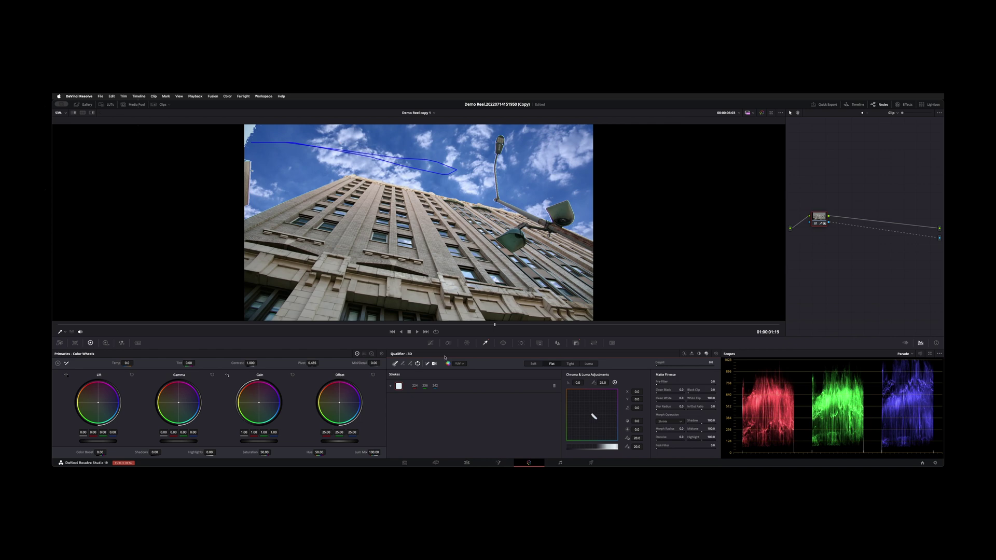
# Add a second sky stroke near the top-left and a subtract stroke across the stone facade.
pyautogui.moveTo(269, 137); pyautogui.dragTo(253, 129)
pyautogui.moveTo(447, 259)
pyautogui.mouseDown()
pyautogui.moveTo(458, 295)
pyautogui.moveTo(405, 276)
pyautogui.moveTo(423, 271)
pyautogui.moveTo(425, 252)
pyautogui.moveTo(447, 283)
pyautogui.moveTo(478, 286)
pyautogui.moveTo(431, 280)
pyautogui.mouseUp()
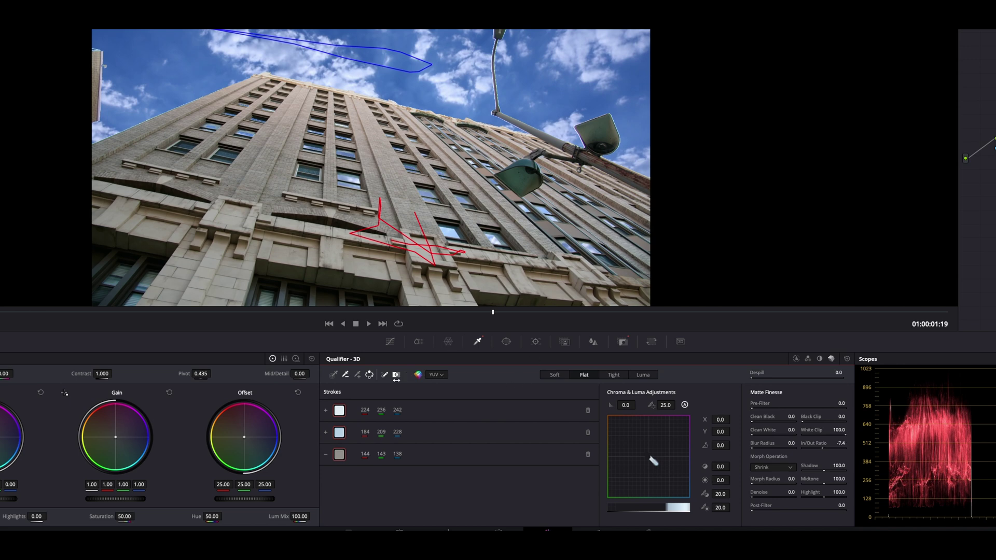
# Turn off Show Paths so the qualifier stroke lines no longer overlay the composite.
pyautogui.click(384, 375)
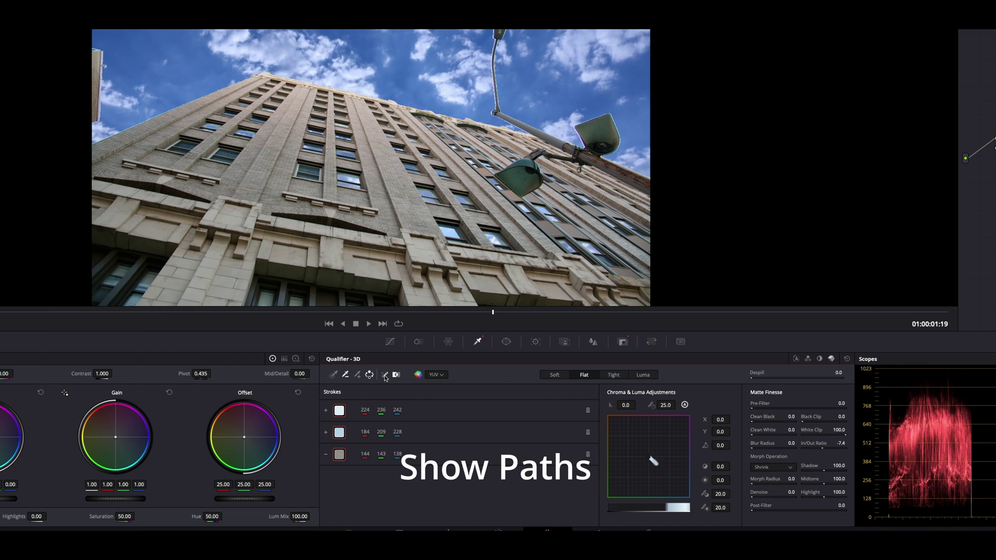
pyautogui.click(384, 375)
pyautogui.click(384, 375)
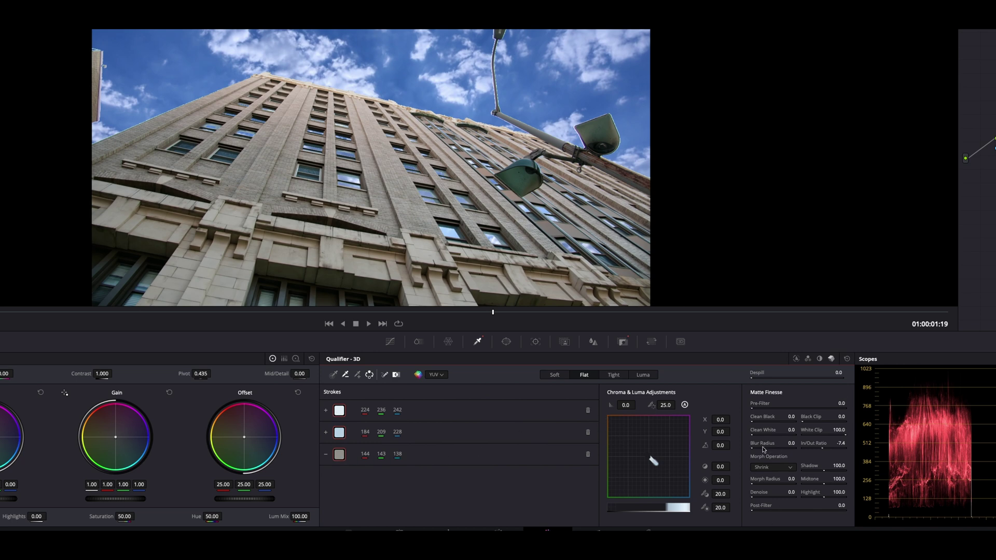
# Refine the matte with Denoise 0.9, In/Out Ratio -29.5 and Clean White 0.8.
pyautogui.scroll(3, 508, 92)
pyautogui.rightClick(508, 92)
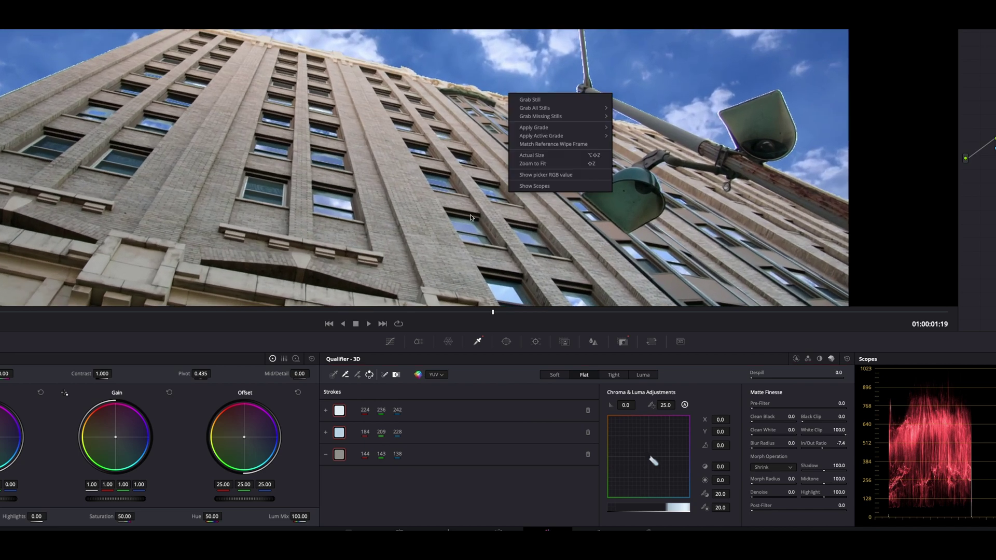
pyautogui.click(441, 163)
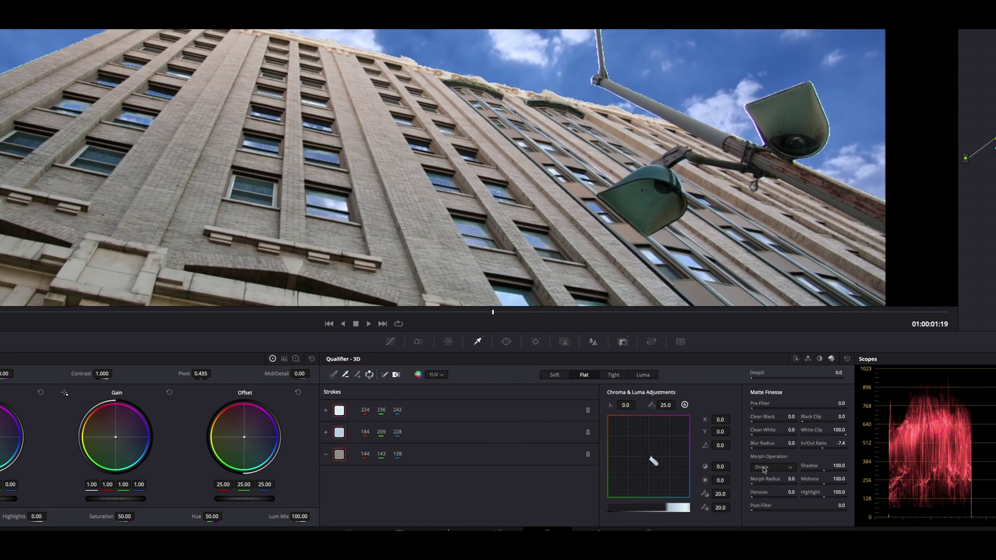
pyautogui.moveTo(756, 495); pyautogui.dragTo(768, 495)
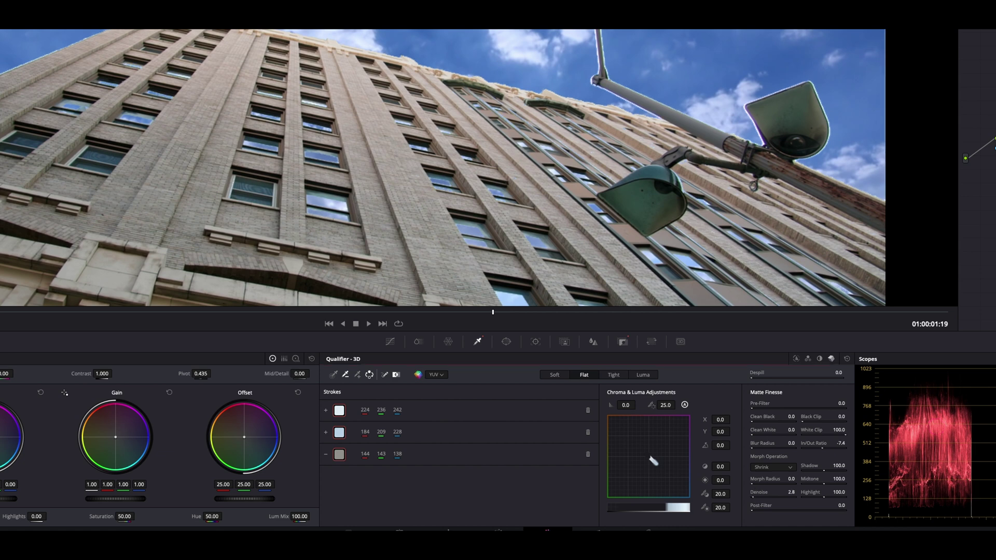
pyautogui.moveTo(768, 496)
pyautogui.mouseDown()
pyautogui.moveTo(799, 496)
pyautogui.moveTo(766, 495)
pyautogui.mouseUp()
pyautogui.moveTo(813, 444); pyautogui.dragTo(817, 447)
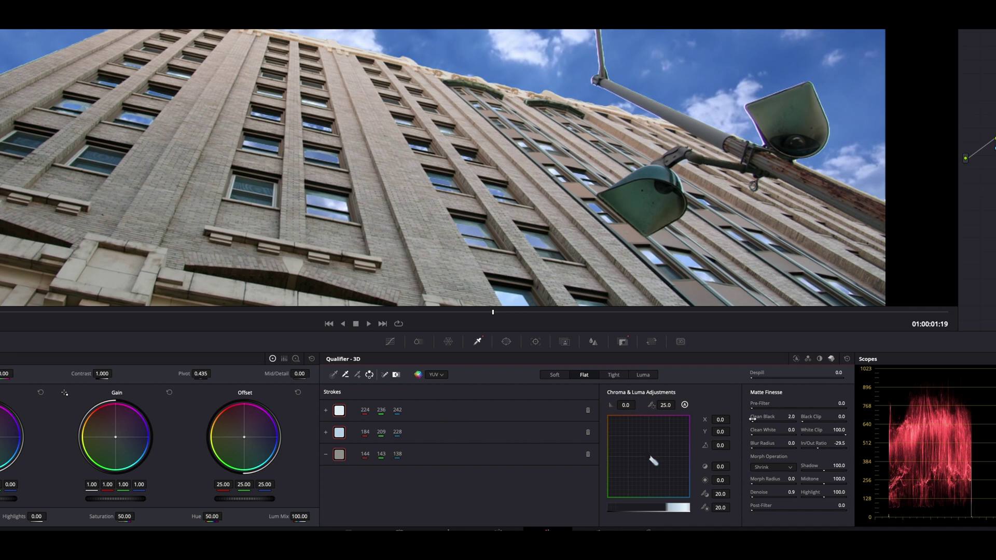
pyautogui.moveTo(762, 430); pyautogui.dragTo(775, 430)
# Reset Clean White to 0.0, then set Pre-Filter 0.6, Denoise 1.0 and Post-Filter 2.6.
pyautogui.doubleClick(763, 430)
pyautogui.moveTo(759, 403); pyautogui.dragTo(773, 403)
pyautogui.moveTo(773, 497); pyautogui.dragTo(752, 496)
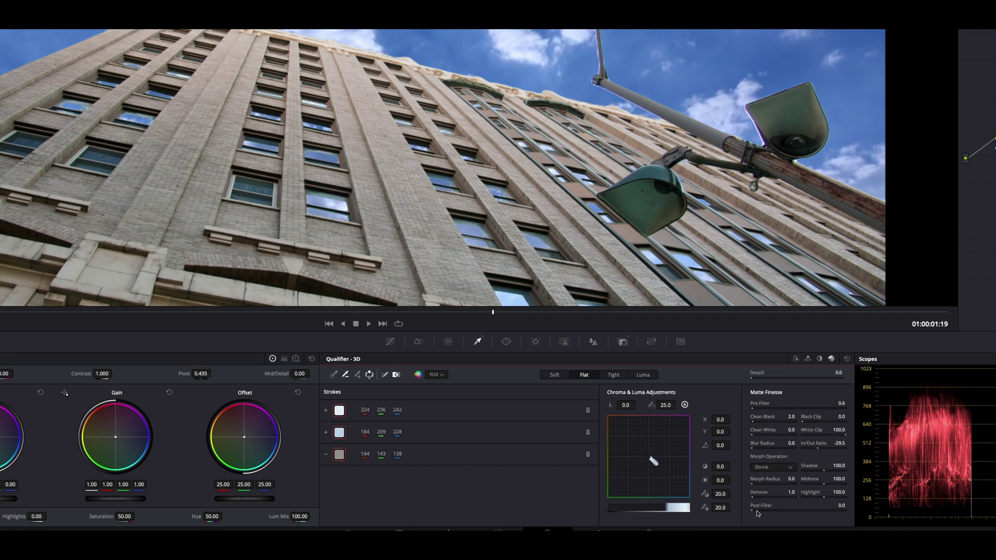
pyautogui.moveTo(752, 510); pyautogui.dragTo(756, 509)
# In the Key palette, set Qualifier Offset to -0.216 and Qualifier Gain to 1.337.
pyautogui.click(622, 342)
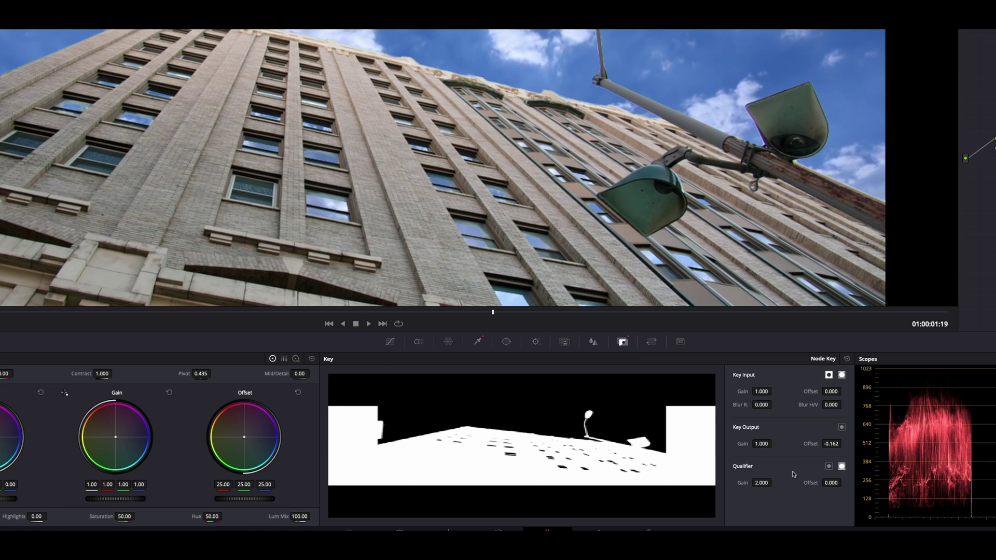
pyautogui.moveTo(830, 483); pyautogui.dragTo(844, 482)
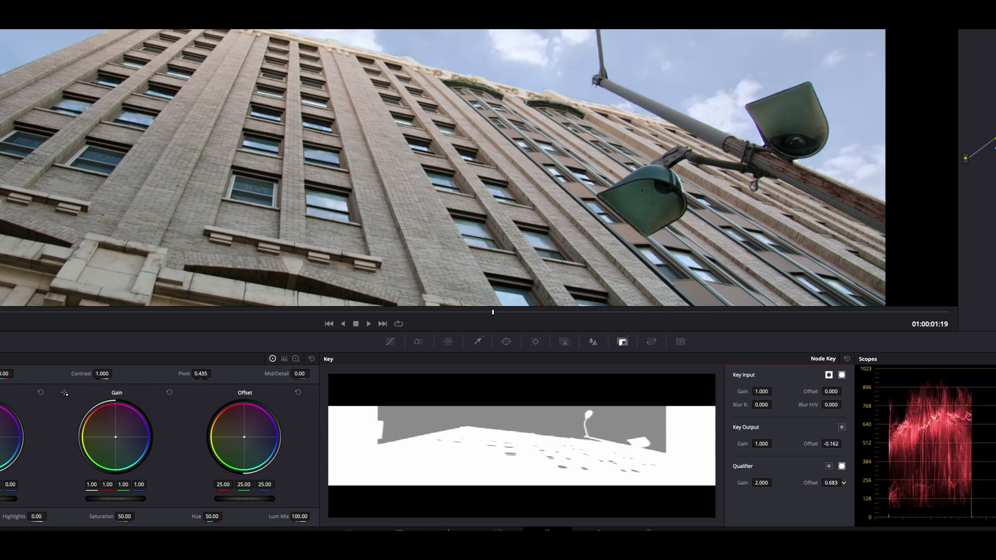
pyautogui.moveTo(843, 483); pyautogui.dragTo(832, 485)
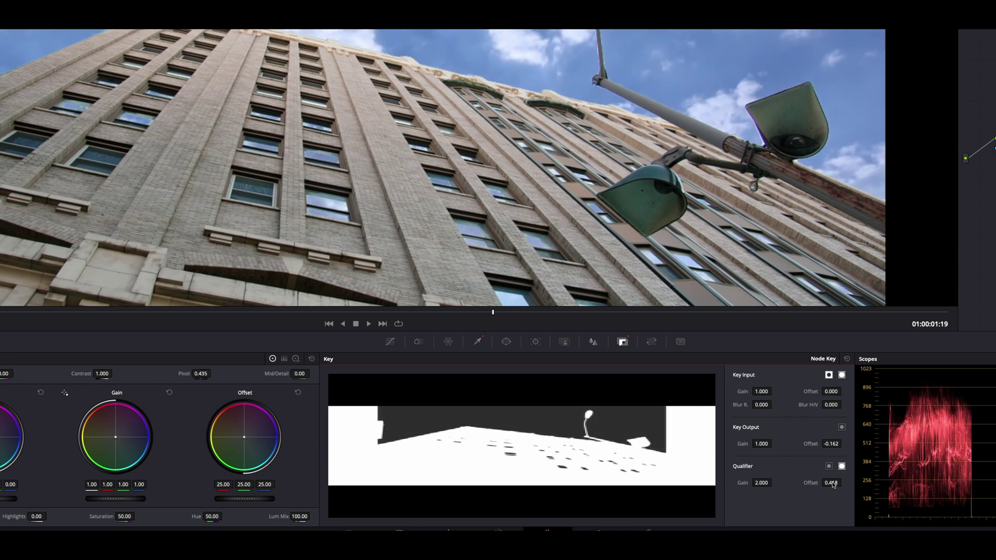
pyautogui.moveTo(833, 484); pyautogui.dragTo(796, 483)
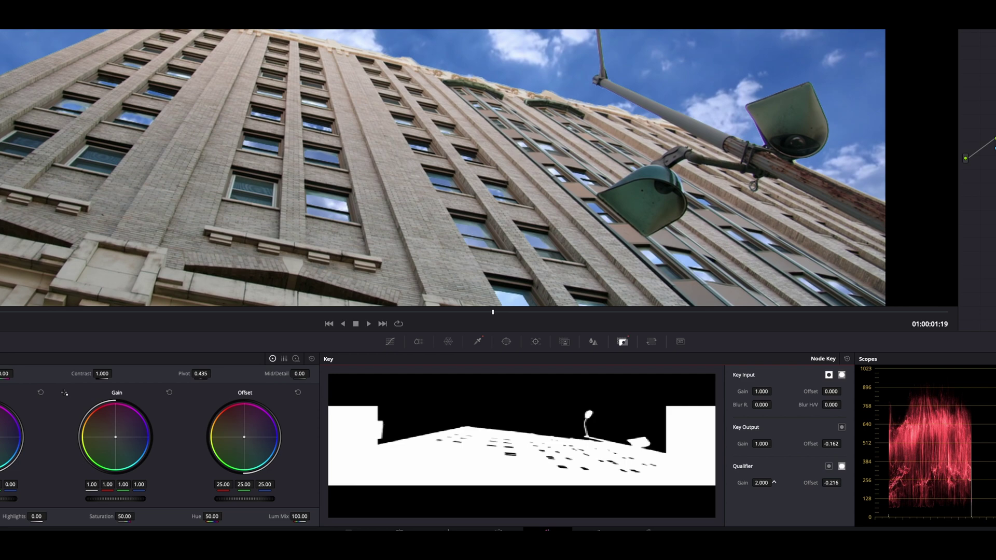
pyautogui.moveTo(773, 483); pyautogui.dragTo(773, 484)
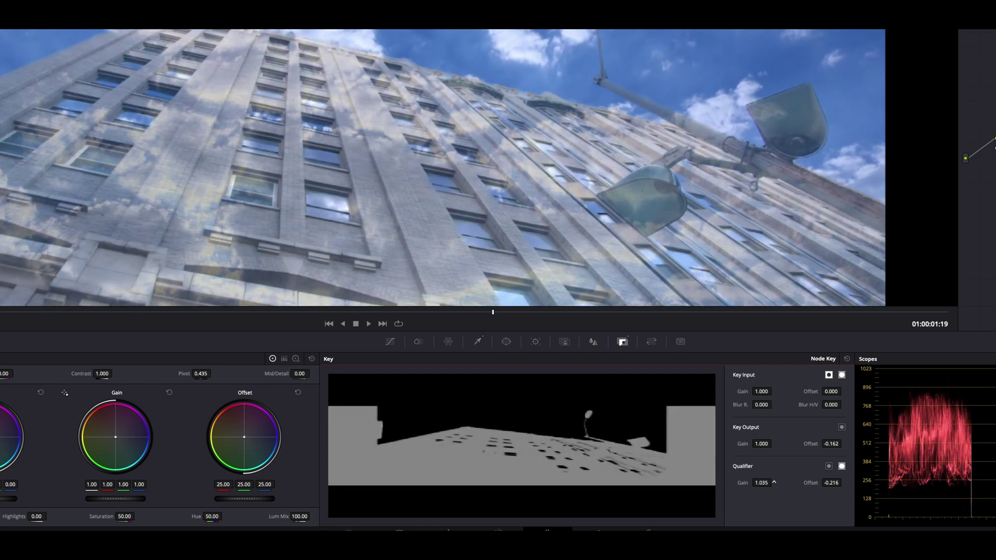
pyautogui.moveTo(768, 488); pyautogui.dragTo(768, 488)
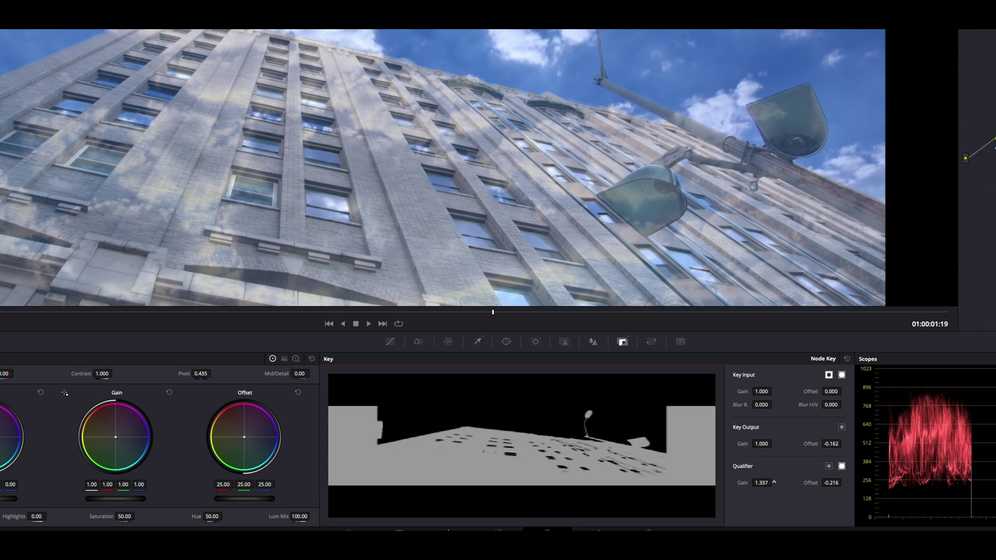
# Switch back to the Qualifier - 3D palette.
pyautogui.click(476, 342)
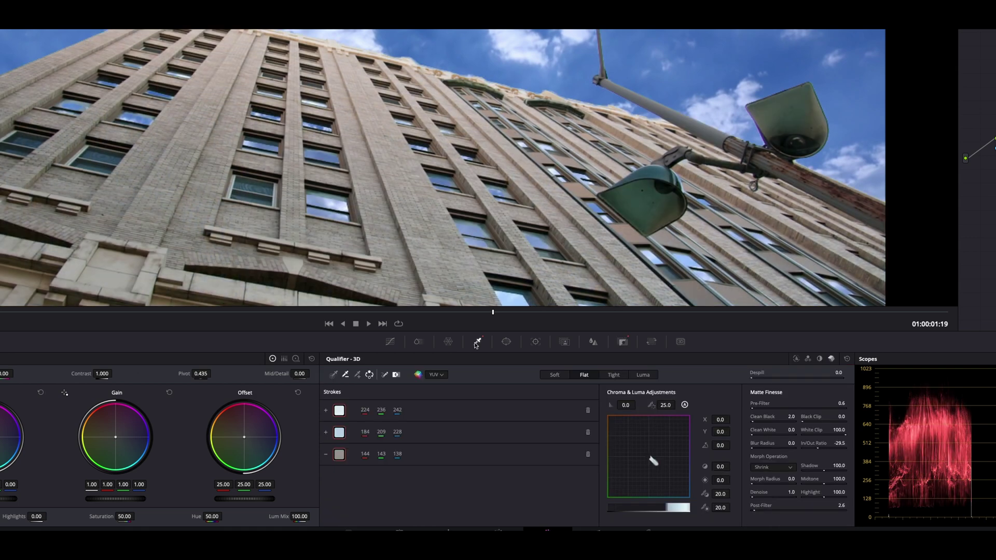